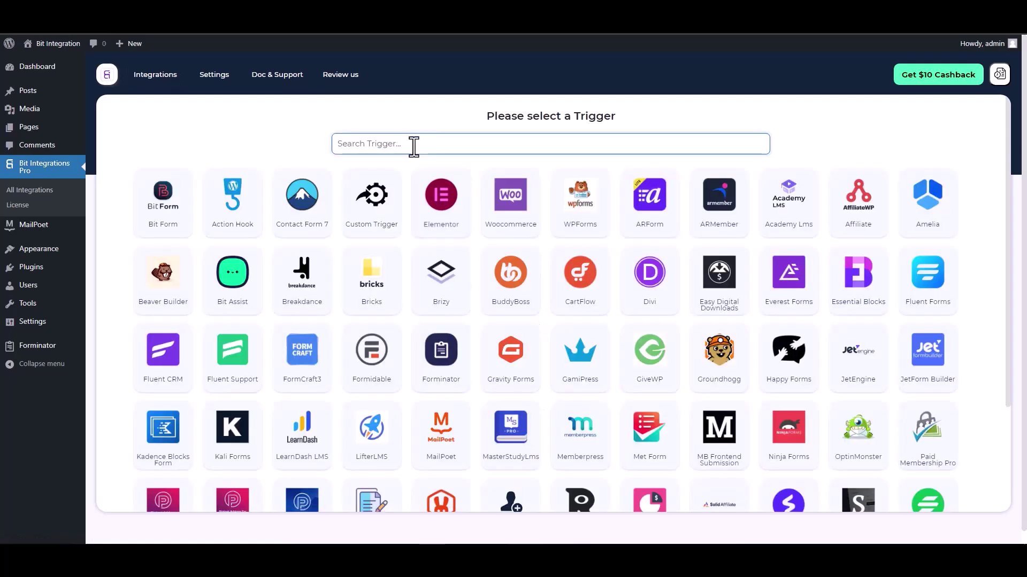
# Step: Set MailPoet's Contact Form as the integration trigger and continue to action selection
pyautogui.write('mail')
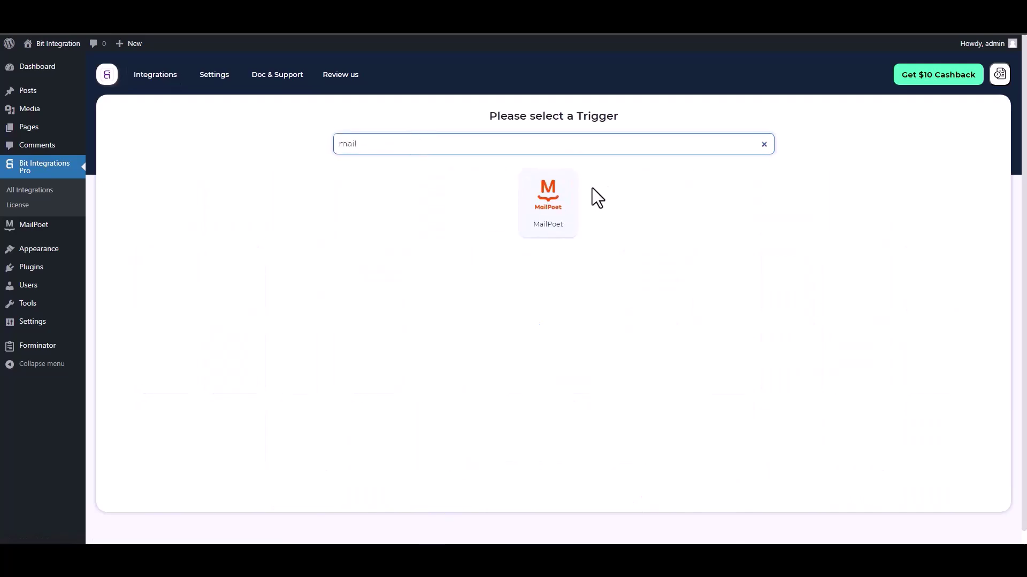
pyautogui.click(531, 212)
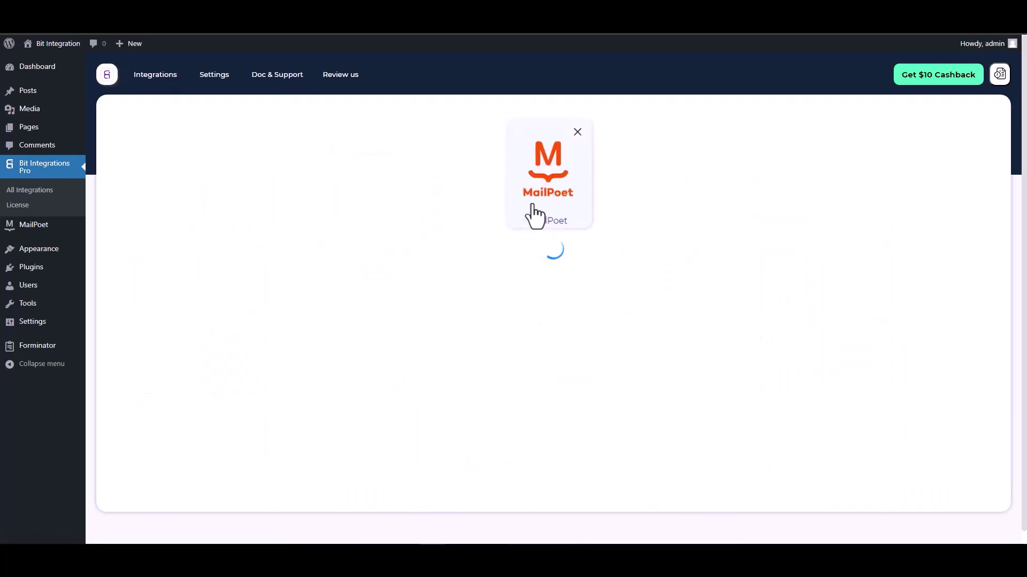
pyautogui.click(501, 277)
pyautogui.click(482, 299)
pyautogui.click(634, 311)
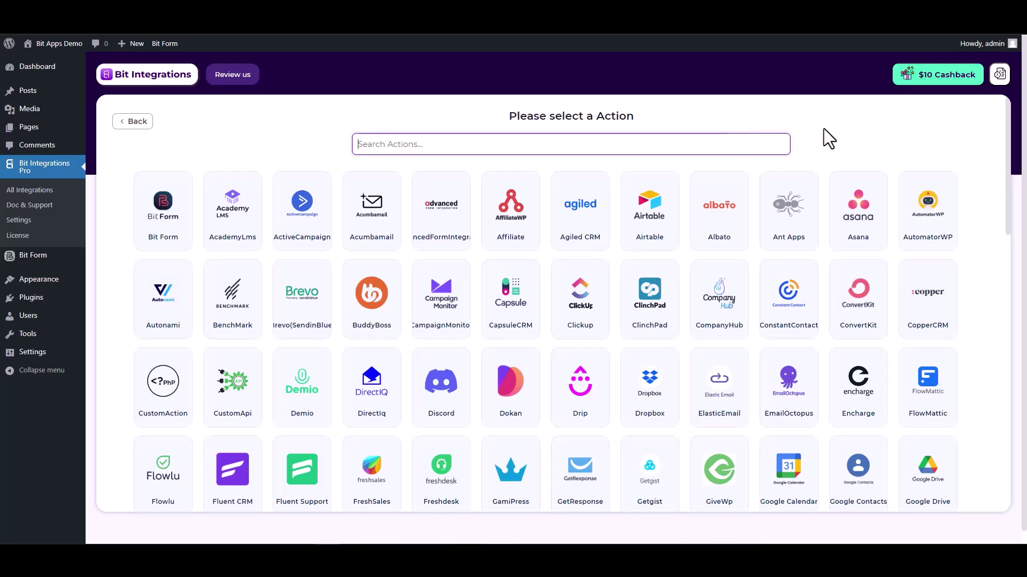
# Step: Search for and select High Level as the integration action
pyautogui.write('high')
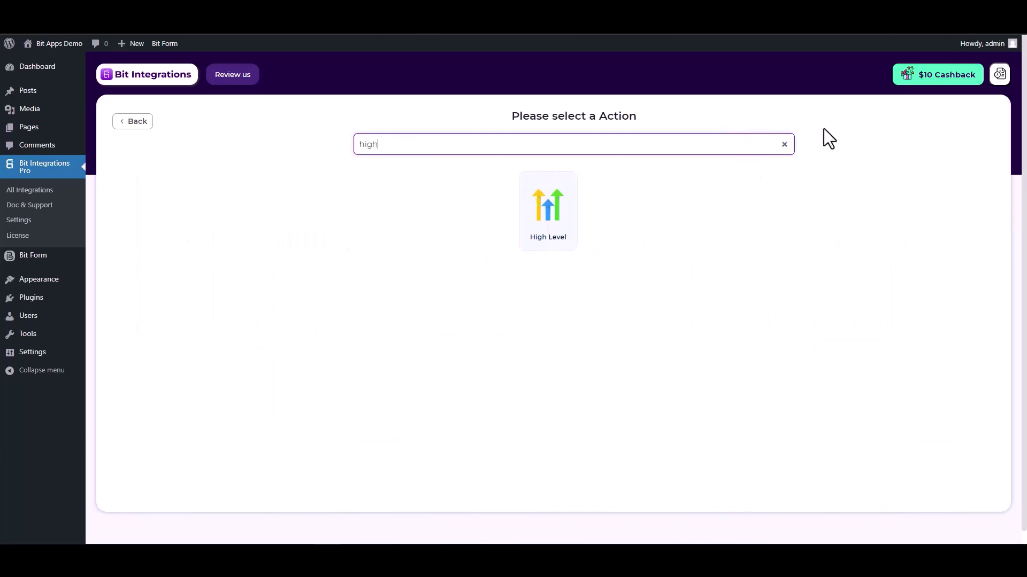
pyautogui.click(558, 247)
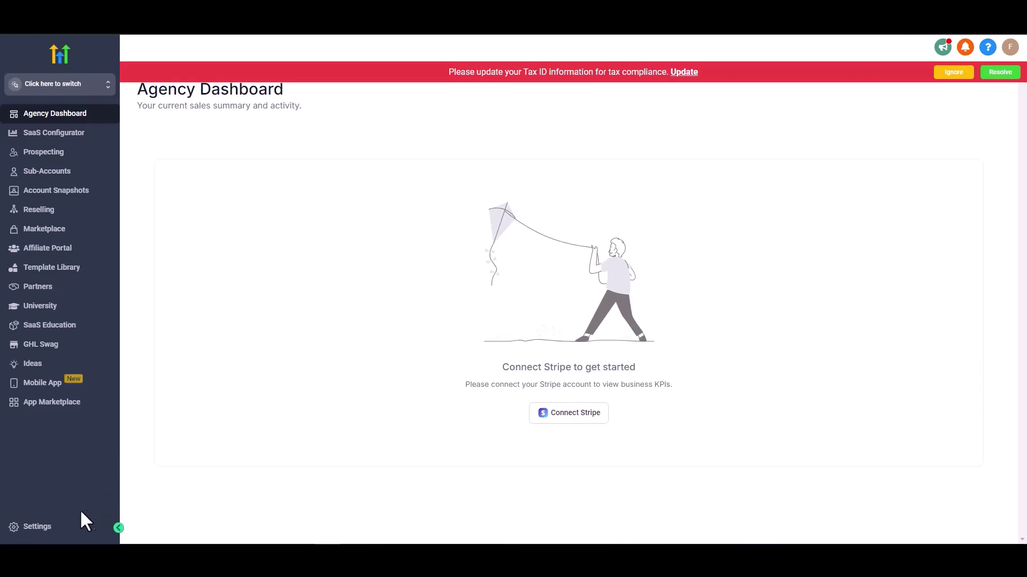
# Step: Create a HighLevel agency API key named 'Bit Integrations' and copy its value
pyautogui.click(46, 529)
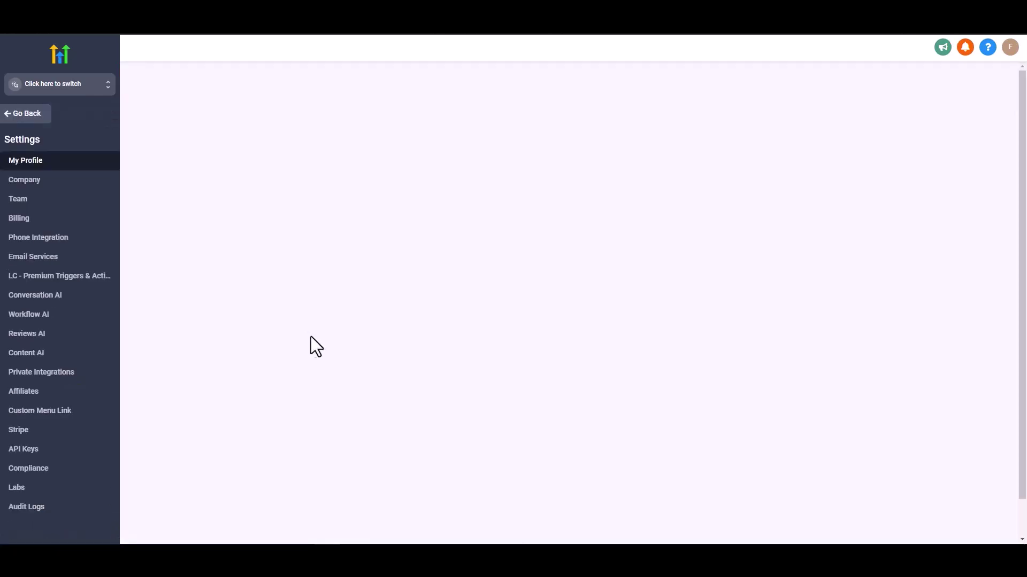
pyautogui.click(28, 456)
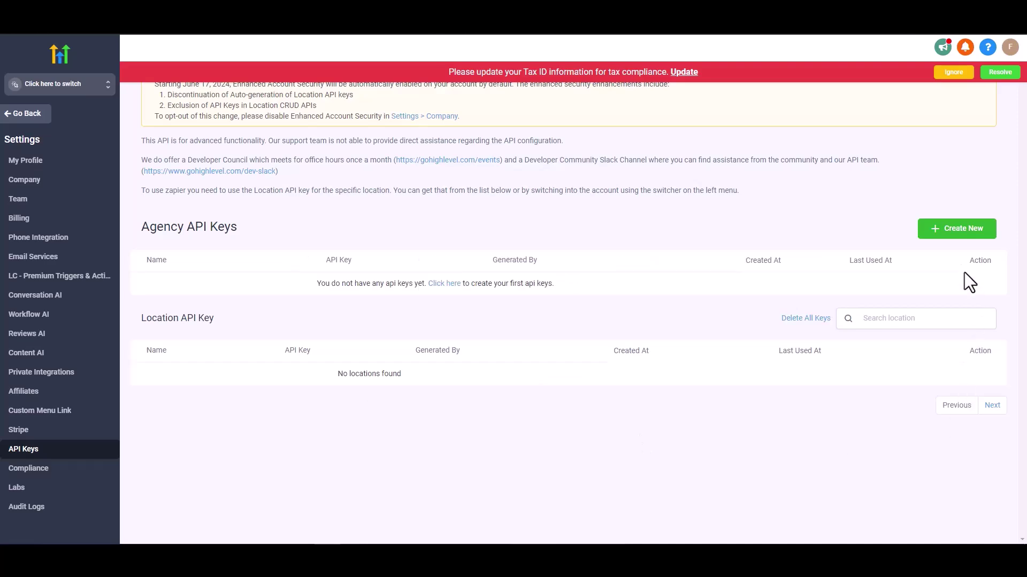
pyautogui.click(956, 228)
pyautogui.click(483, 134)
pyautogui.write('Bit Integrations')
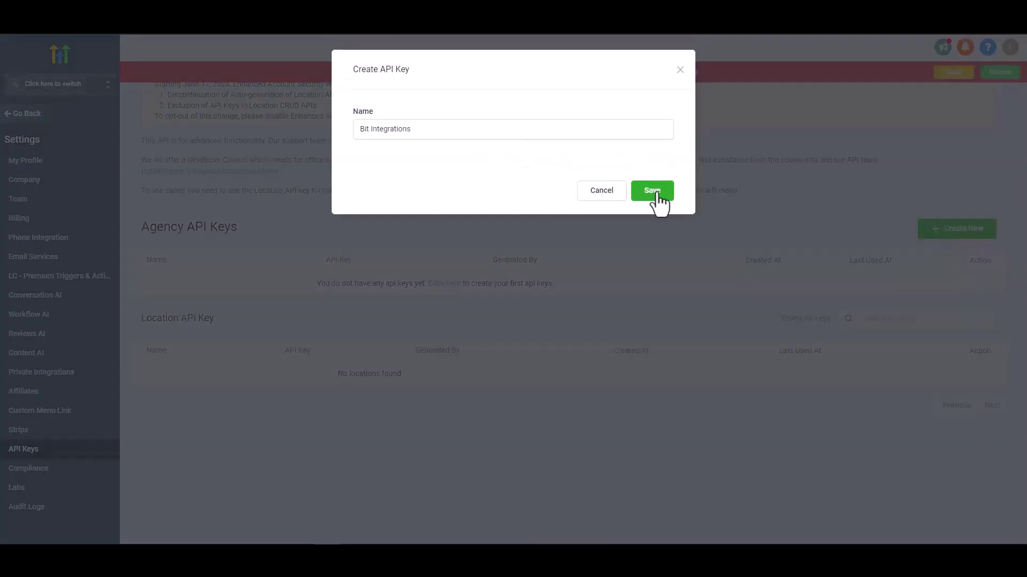
pyautogui.click(656, 193)
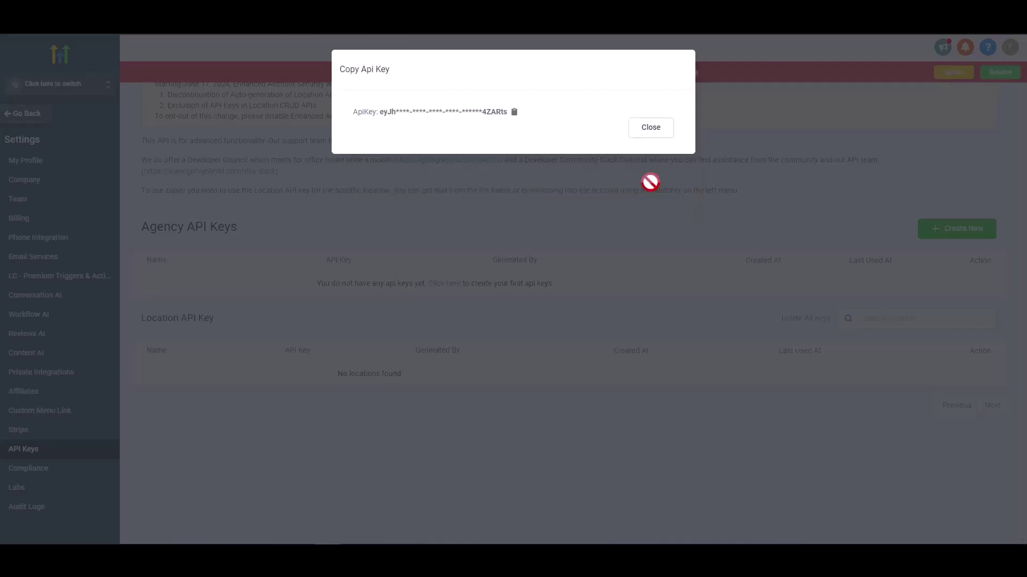
pyautogui.click(514, 113)
pyautogui.click(648, 131)
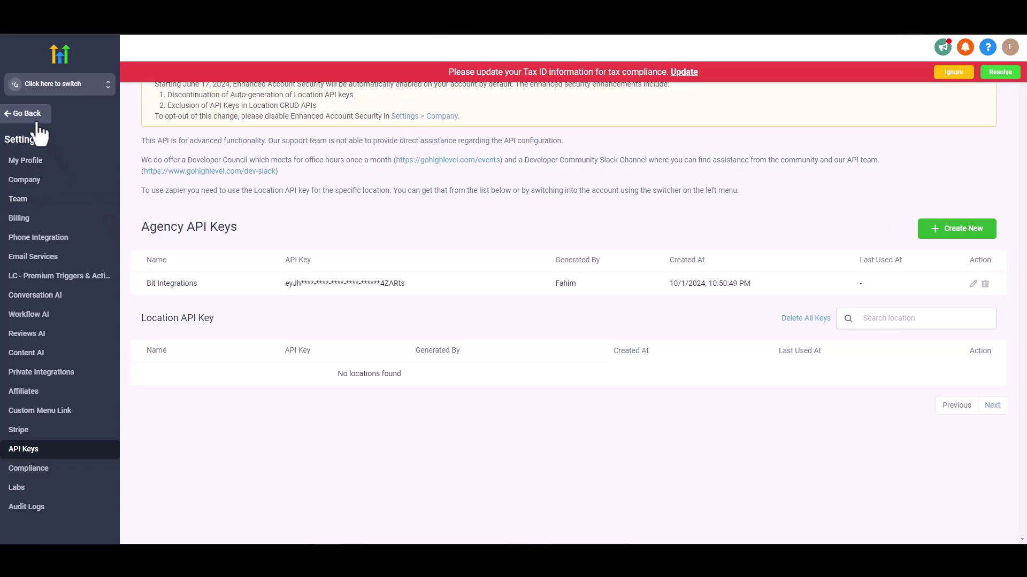
# Step: In the Bit Integrations sub-account, generate a Business Profile API key and copy it
pyautogui.click(62, 91)
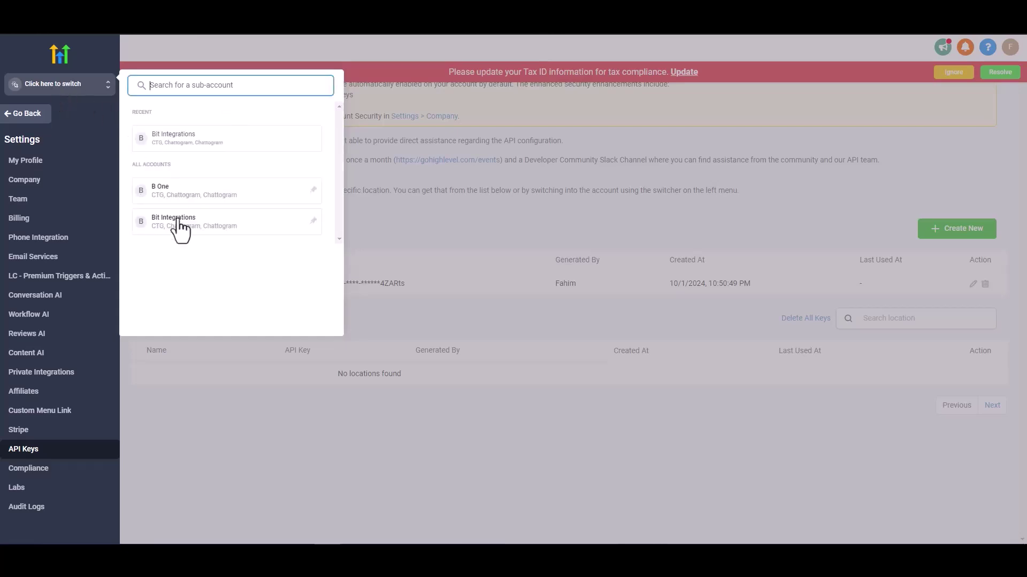
pyautogui.click(175, 229)
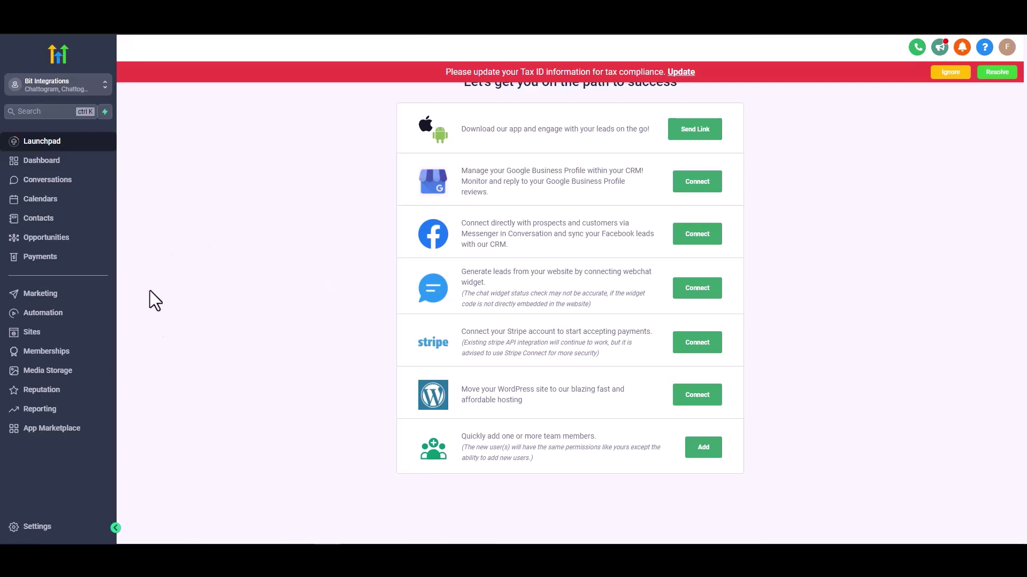
pyautogui.click(38, 528)
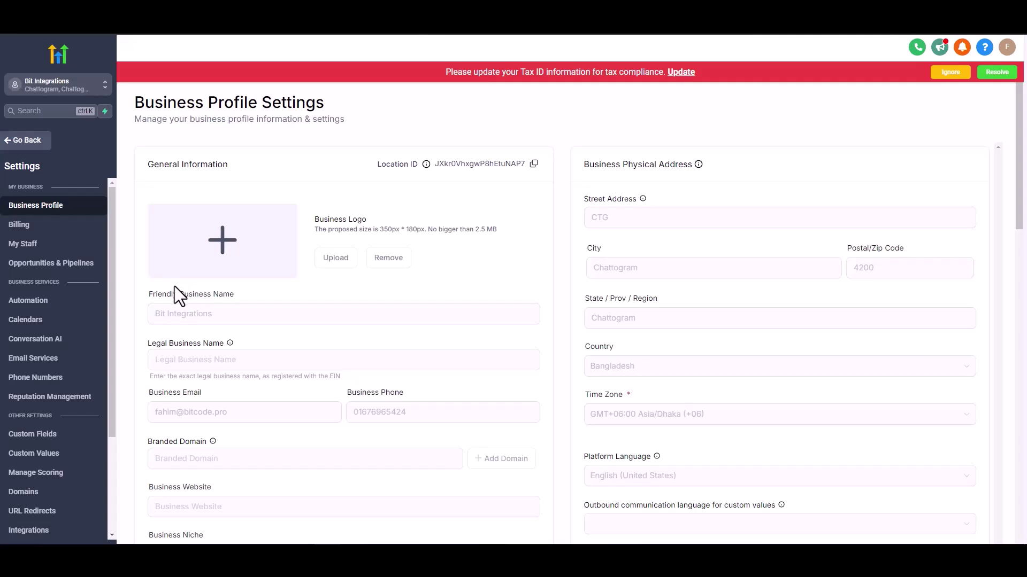
pyautogui.scroll(-2, 175, 287)
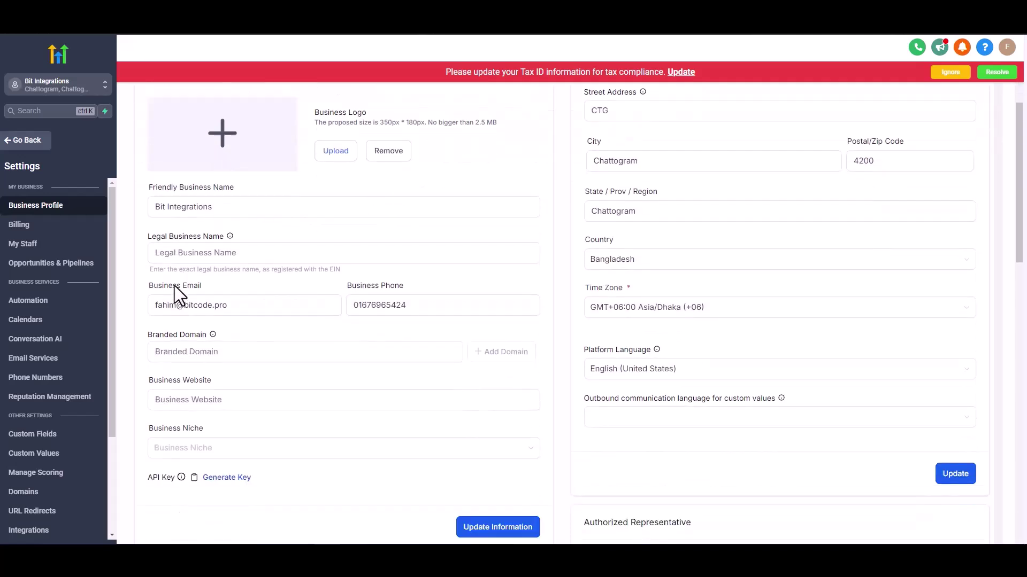
pyautogui.scroll(-2, 175, 285)
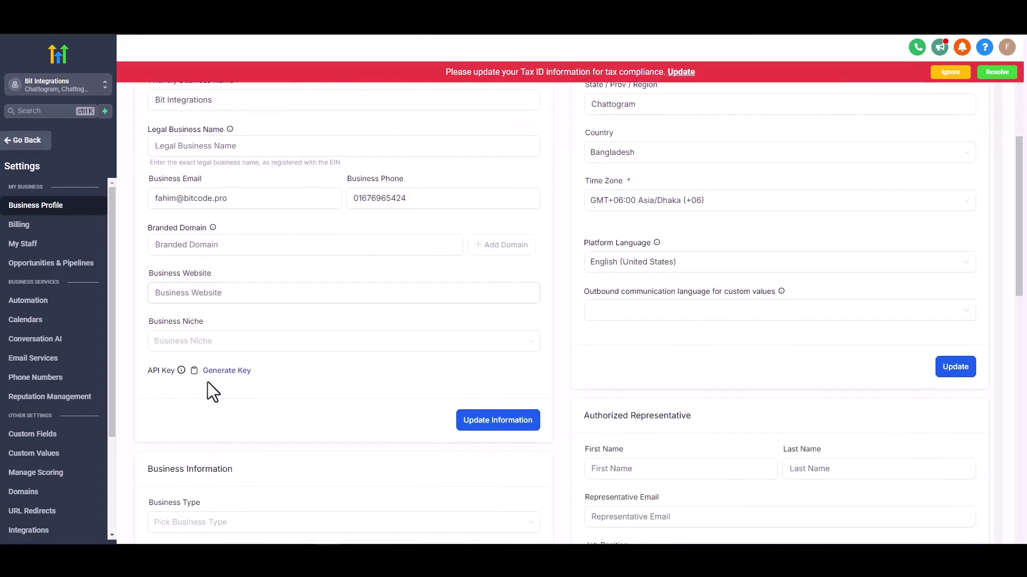
pyautogui.click(213, 372)
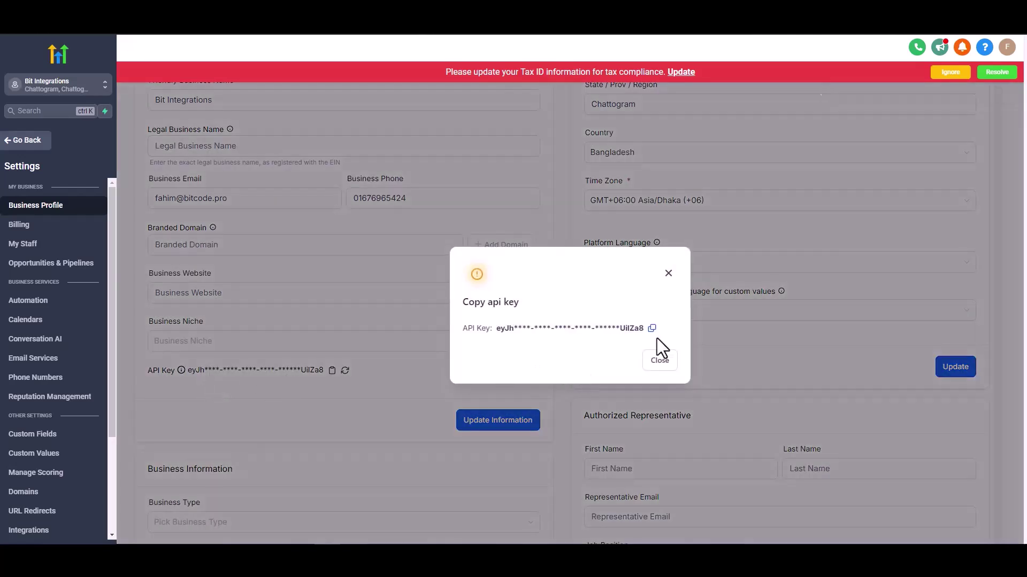
pyautogui.click(652, 329)
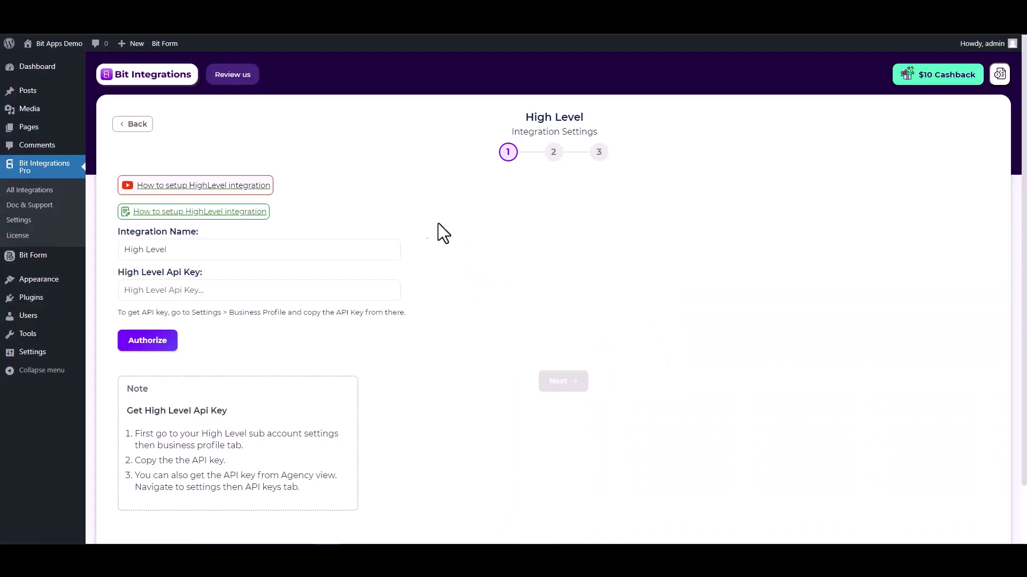
# Step: Paste the copied key into High Level Api Key, authorize, and advance to step 2
pyautogui.click(280, 291)
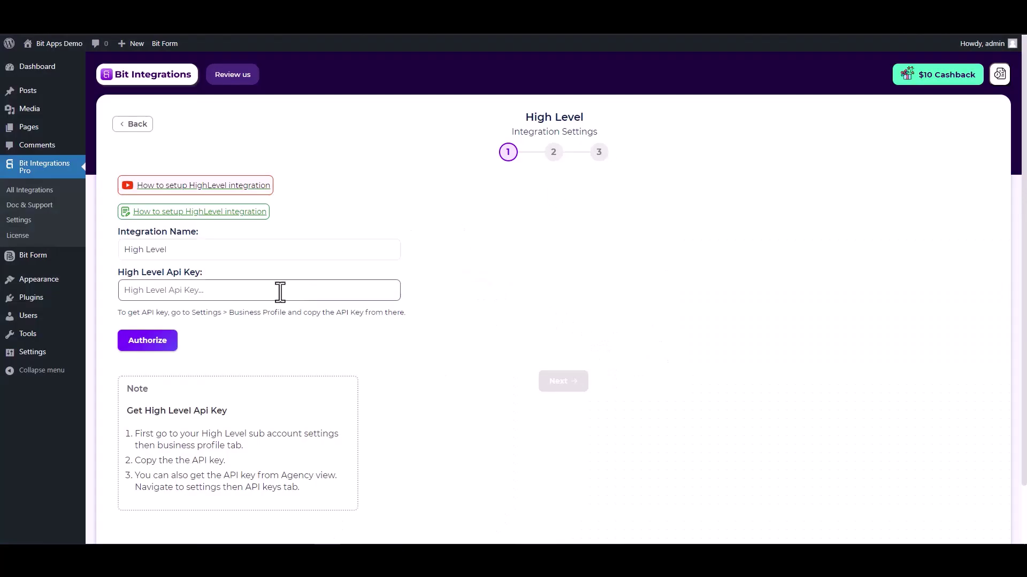
pyautogui.hotkey('ctrl', 'v')
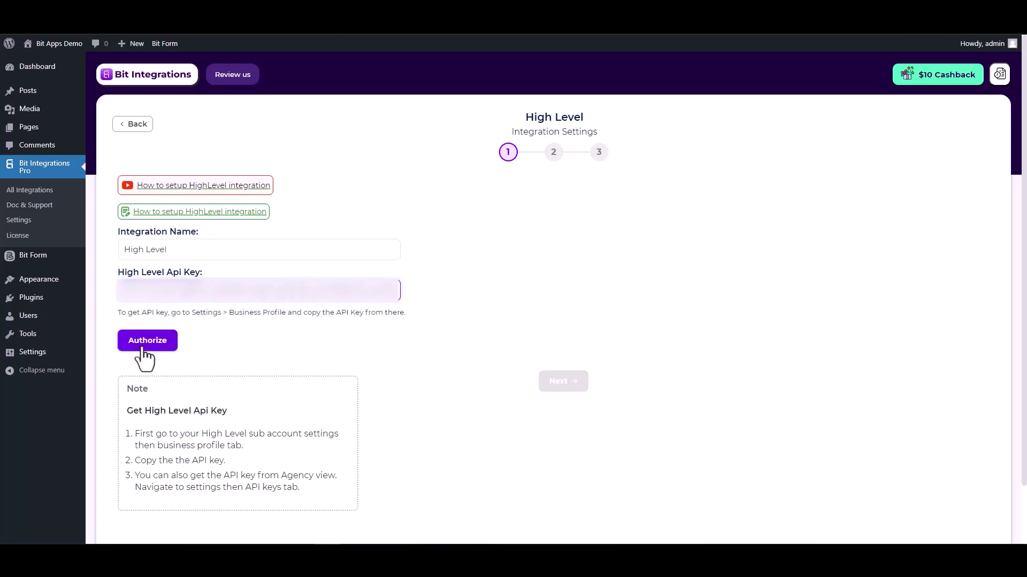
pyautogui.click(145, 342)
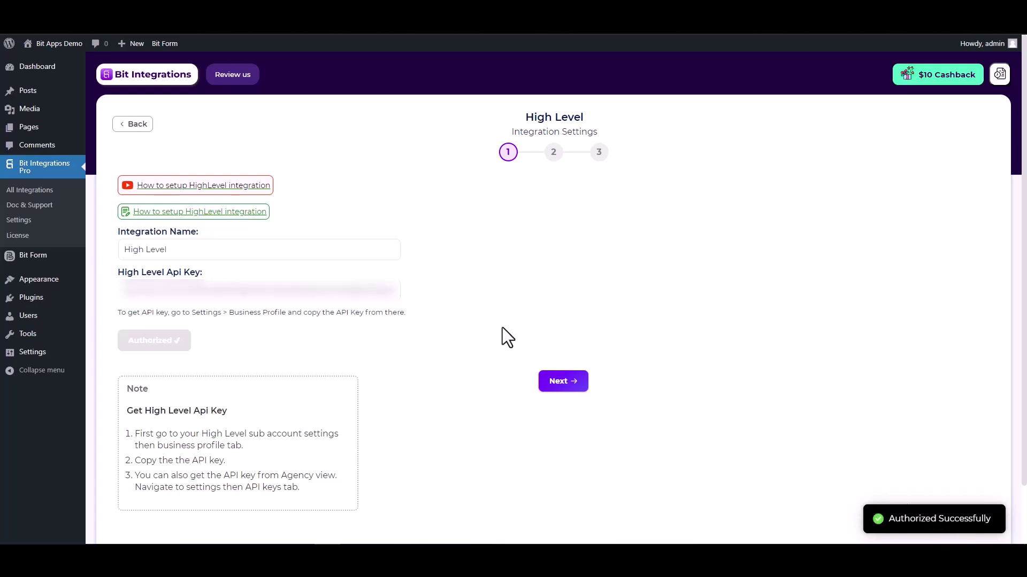
pyautogui.click(561, 387)
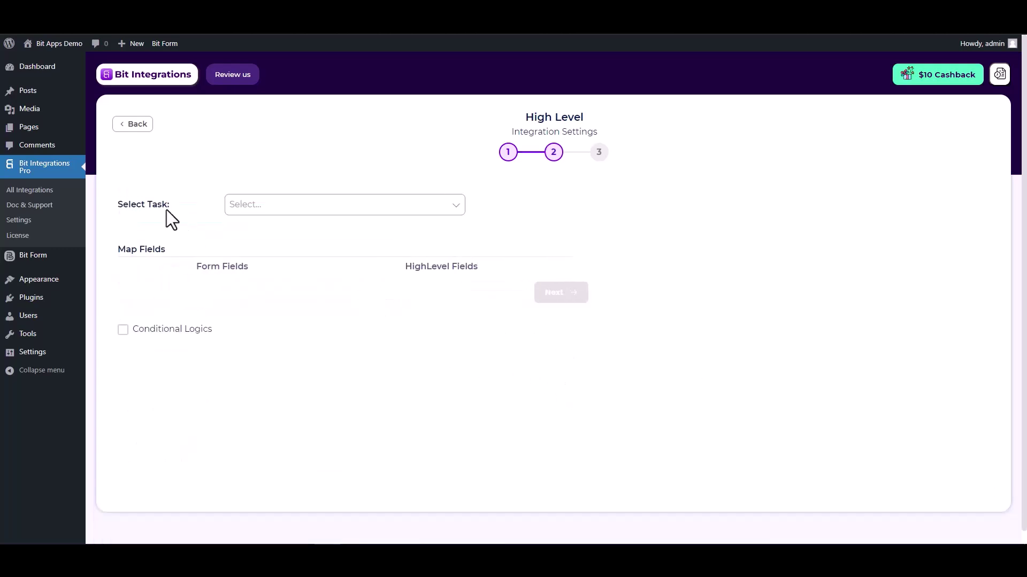
# Step: Choose the Create Contact task and map the form's Email to HighLevel Email
pyautogui.click(382, 209)
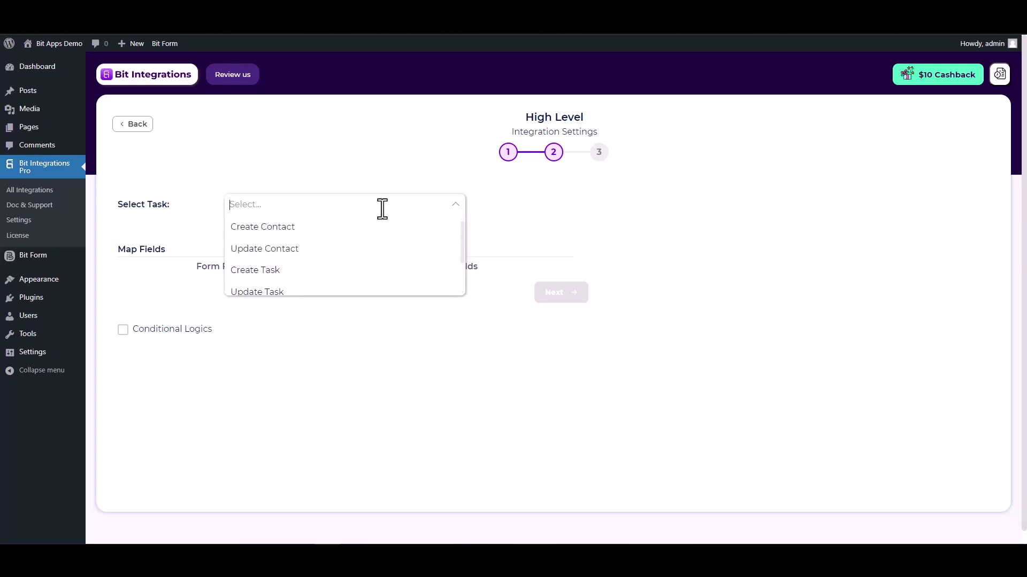
pyautogui.click(280, 230)
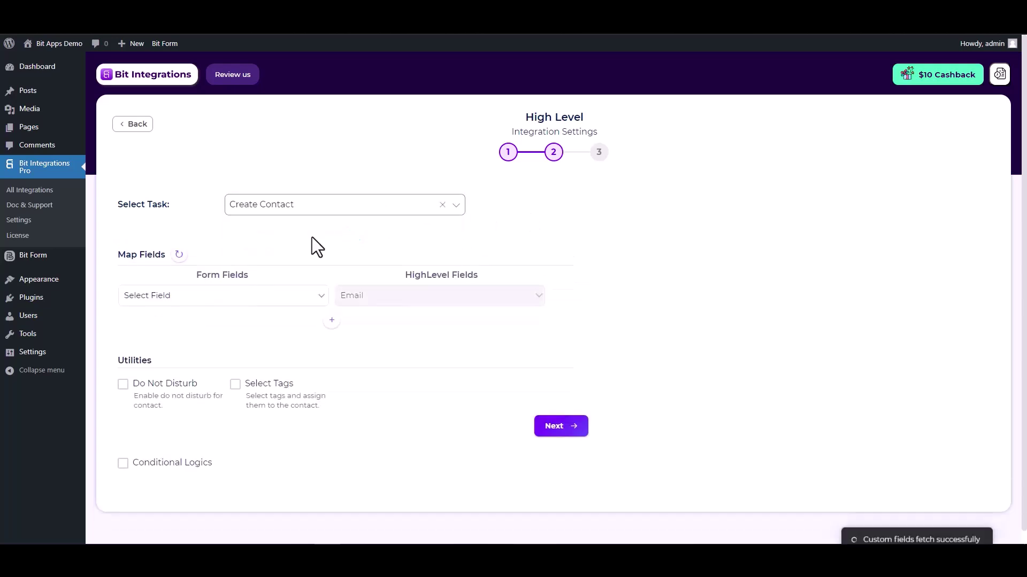
pyautogui.click(308, 302)
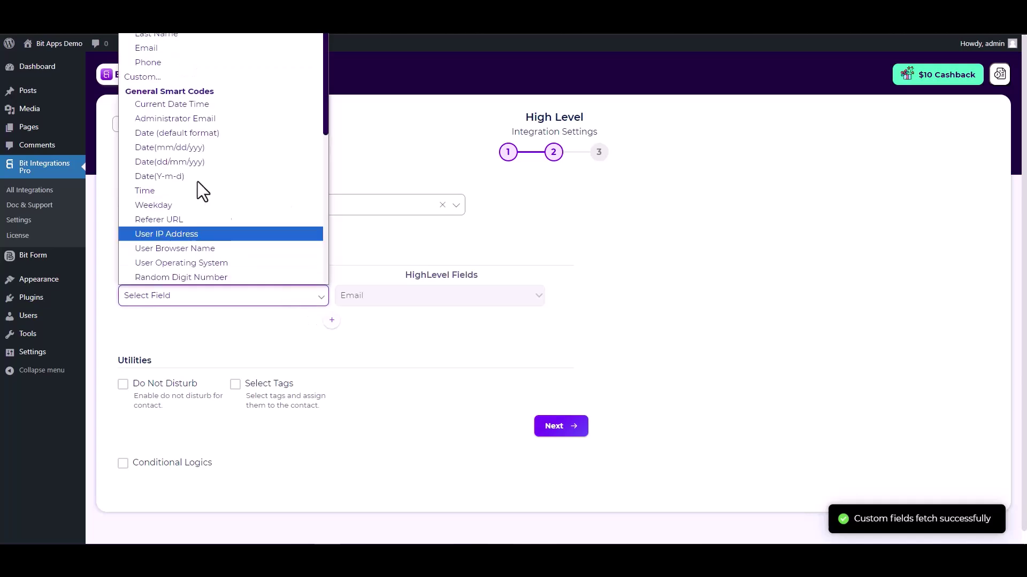
pyautogui.click(165, 53)
# Step: Add mappings for First Name and Last Name to the matching HighLevel fields
pyautogui.click(332, 320)
pyautogui.click(364, 322)
pyautogui.click(367, 351)
pyautogui.click(275, 322)
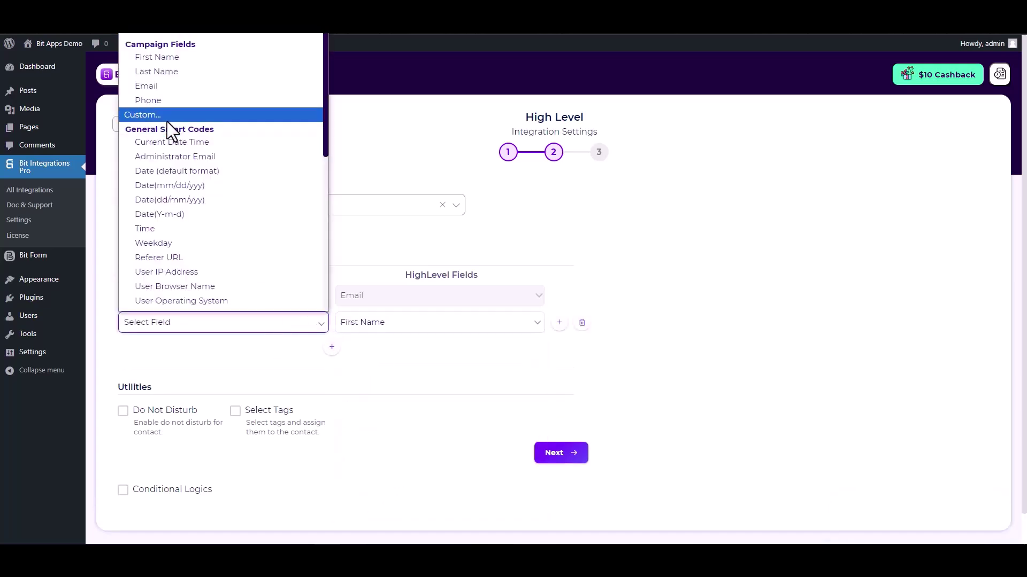
pyautogui.click(178, 58)
pyautogui.click(331, 347)
pyautogui.click(377, 350)
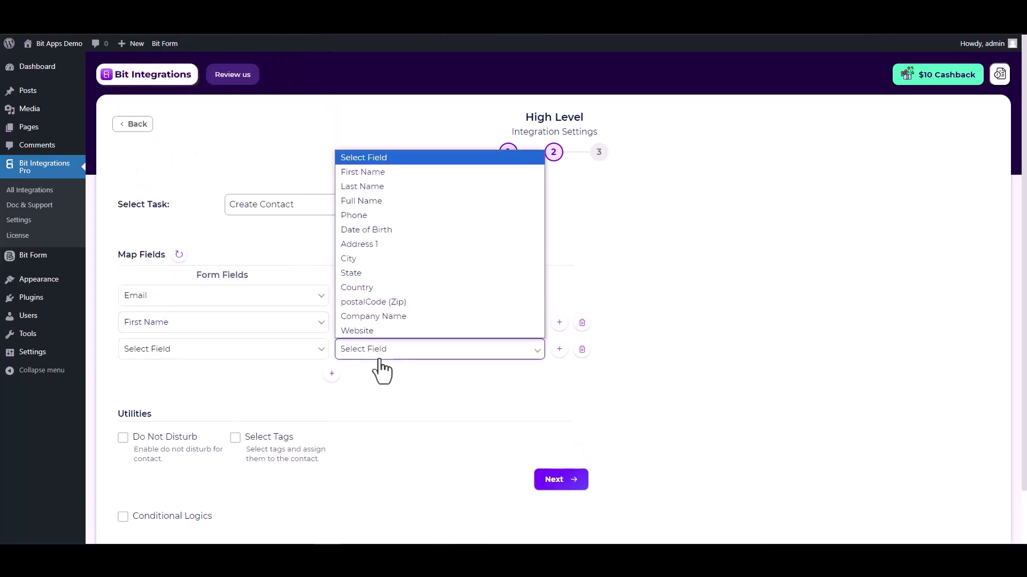
pyautogui.click(361, 192)
pyautogui.click(293, 350)
pyautogui.click(149, 87)
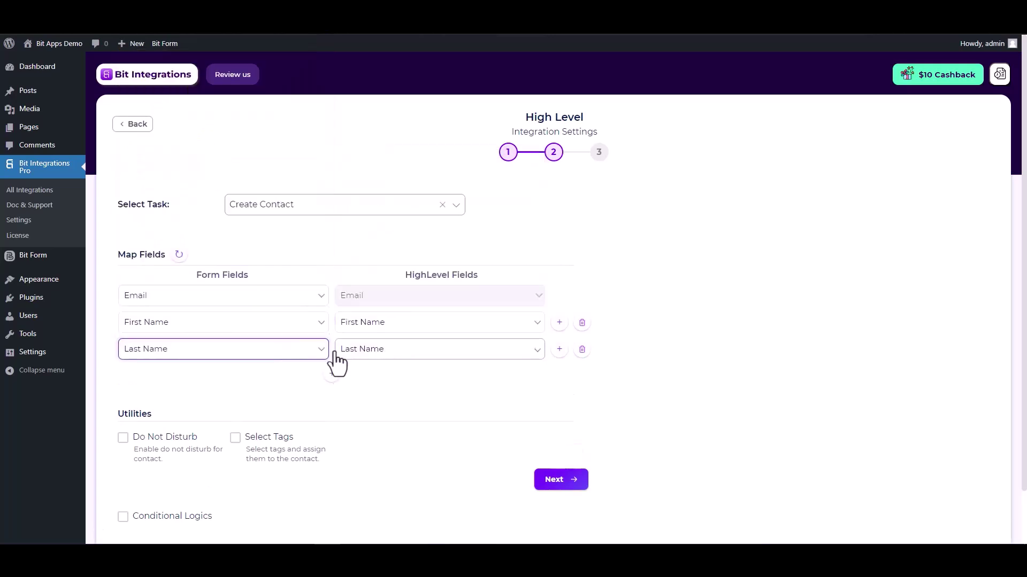
# Step: Add a fourth mapping linking the form's Phone to HighLevel Phone
pyautogui.click(332, 373)
pyautogui.click(361, 377)
pyautogui.click(364, 242)
pyautogui.click(310, 381)
pyautogui.click(204, 154)
pyautogui.scroll(-2, 271, 391)
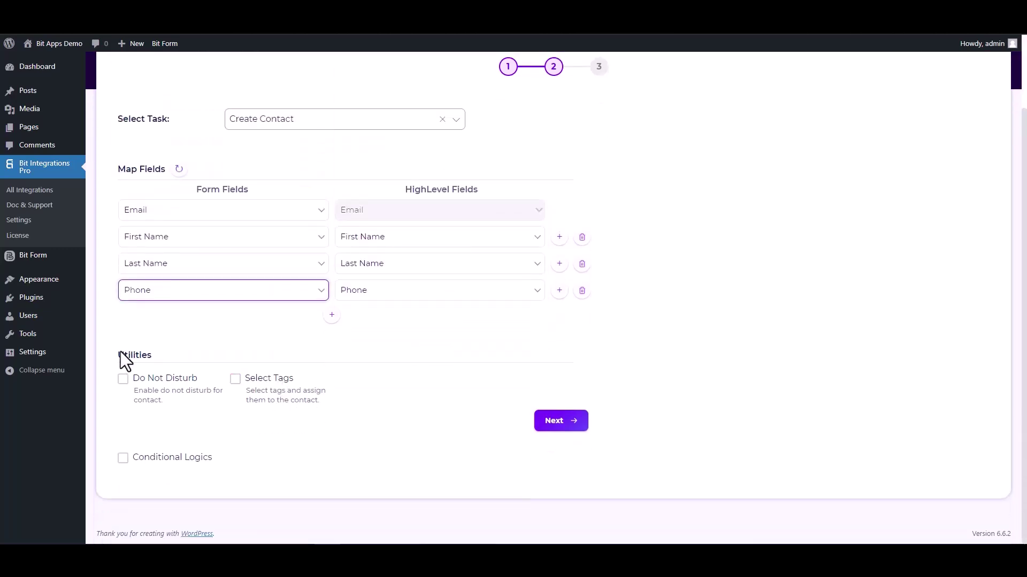
pyautogui.moveTo(120, 350); pyautogui.dragTo(160, 355)
pyautogui.click(213, 354)
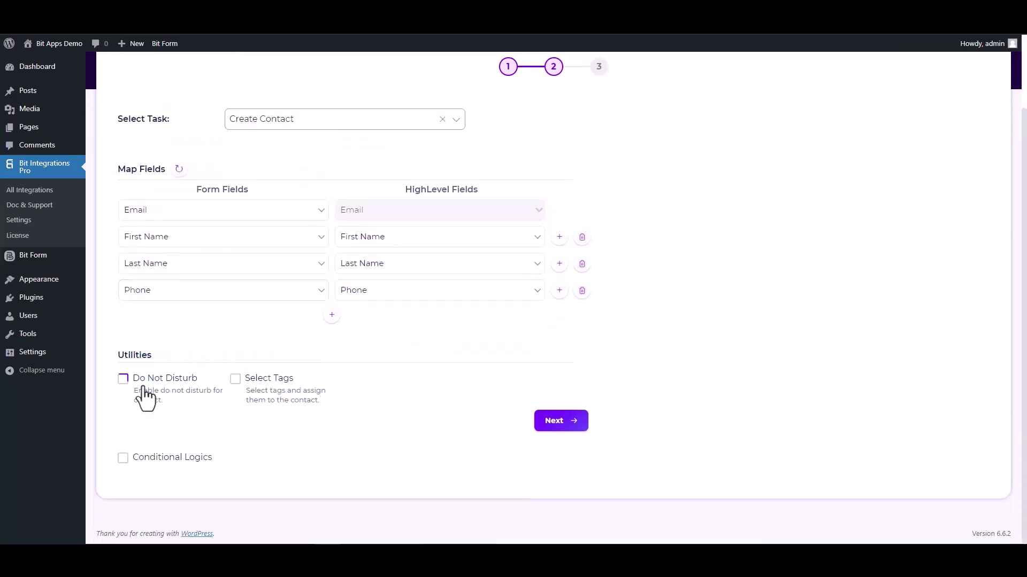
# Step: Leave conditional logic off after previewing its options, and proceed to the final step
pyautogui.click(123, 458)
pyautogui.scroll(-2, 214, 398)
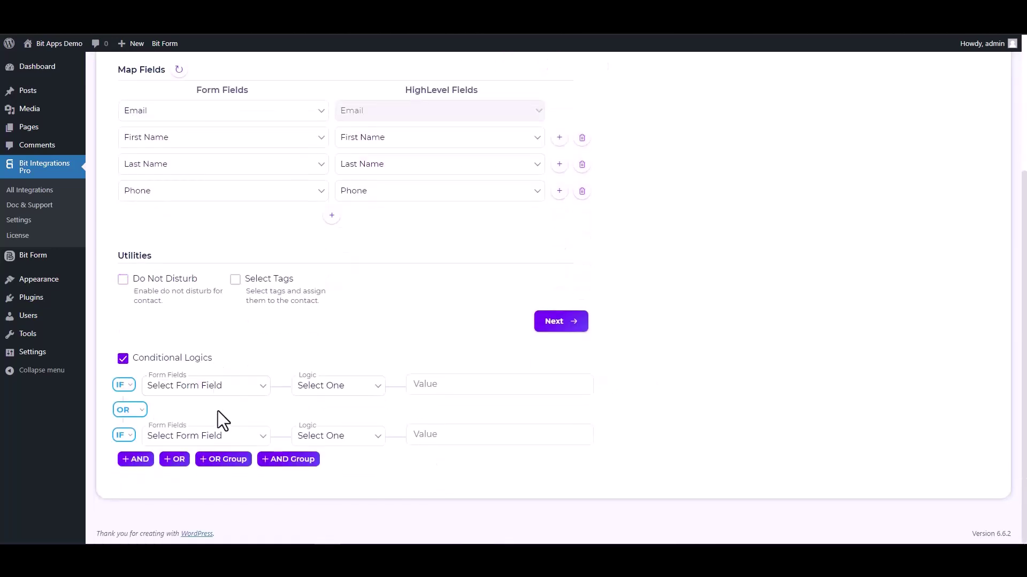
pyautogui.click(122, 358)
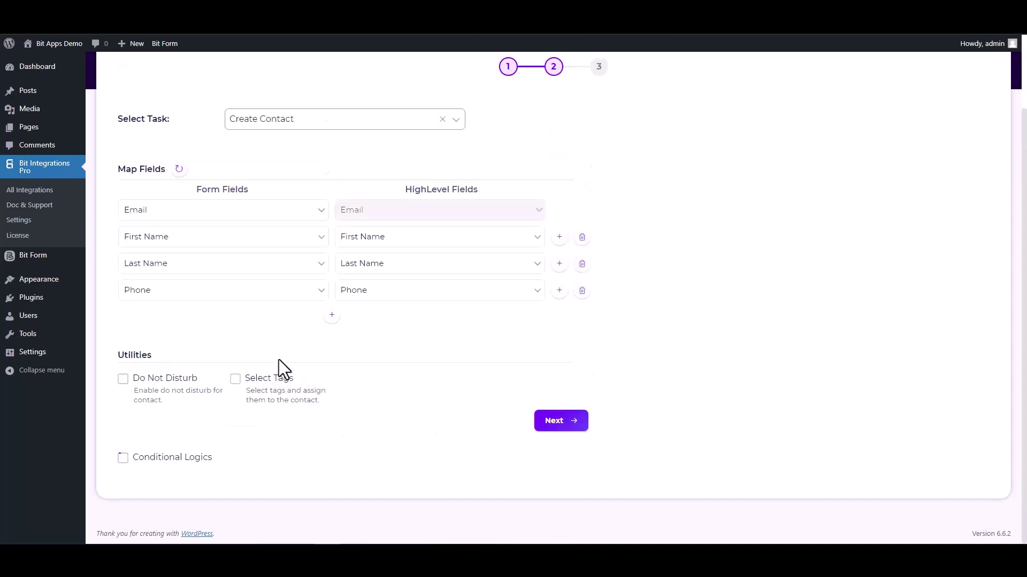
pyautogui.click(545, 424)
# Step: Save the integration and enter a test first and last name in the MailPoet form
pyautogui.click(560, 229)
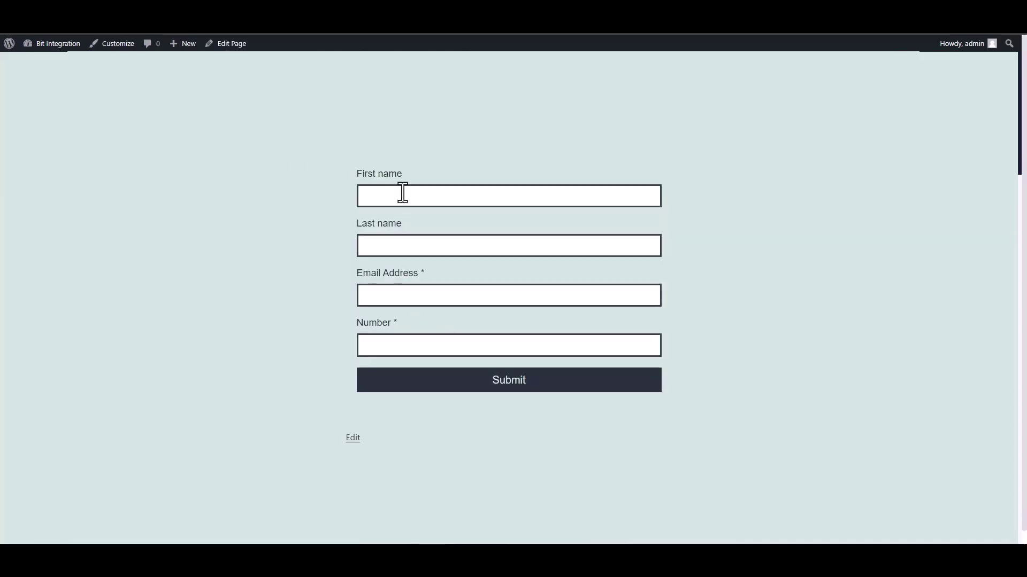
pyautogui.click(401, 195)
pyautogui.write('Bit')
pyautogui.press('Tab')
pyautogui.write('Integ')
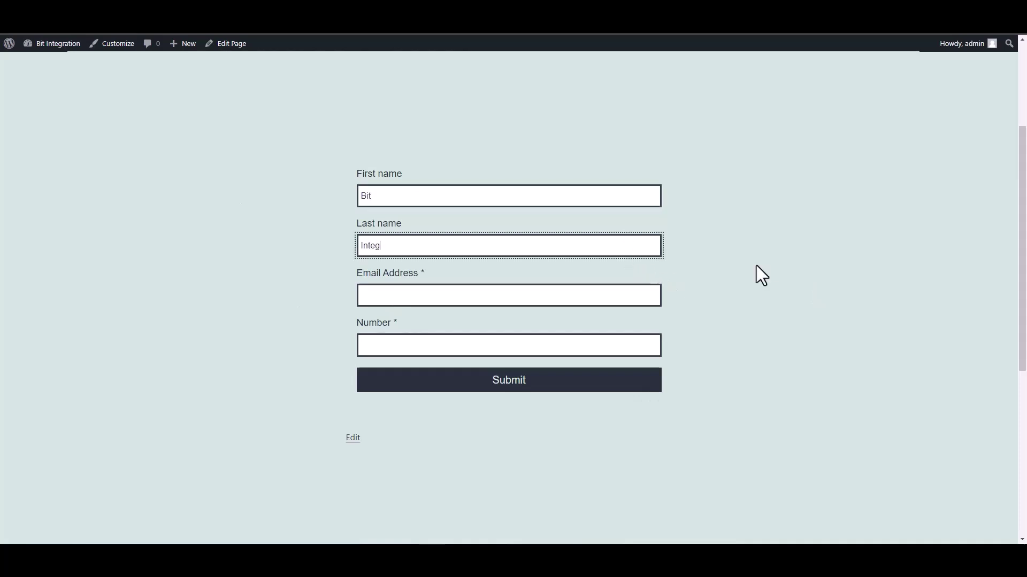
pyautogui.write('rations')
# Step: Fill in a test e-mail address and number, then submit the form
pyautogui.click(639, 301)
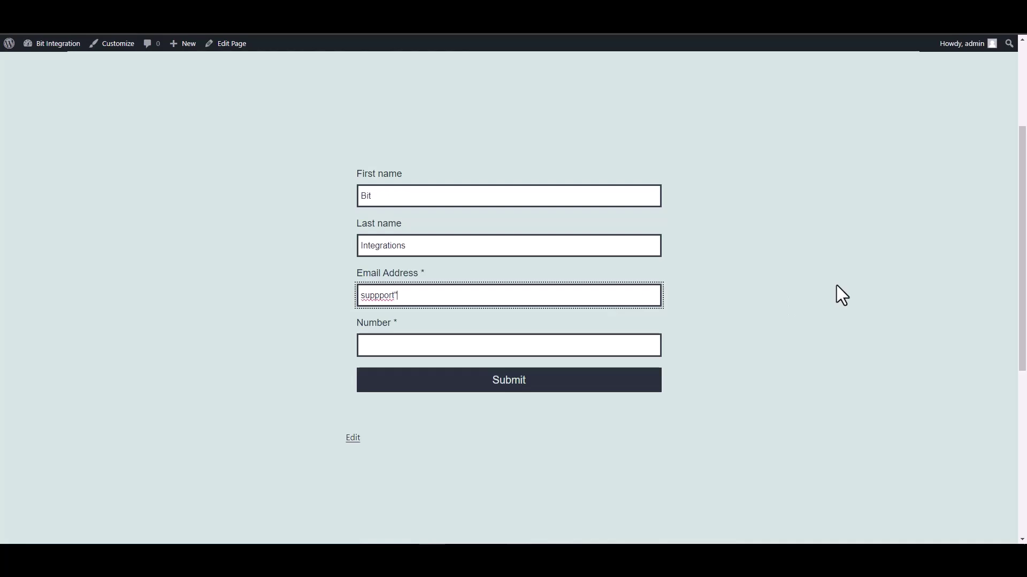
pyautogui.click(612, 344)
pyautogui.write('444555666')
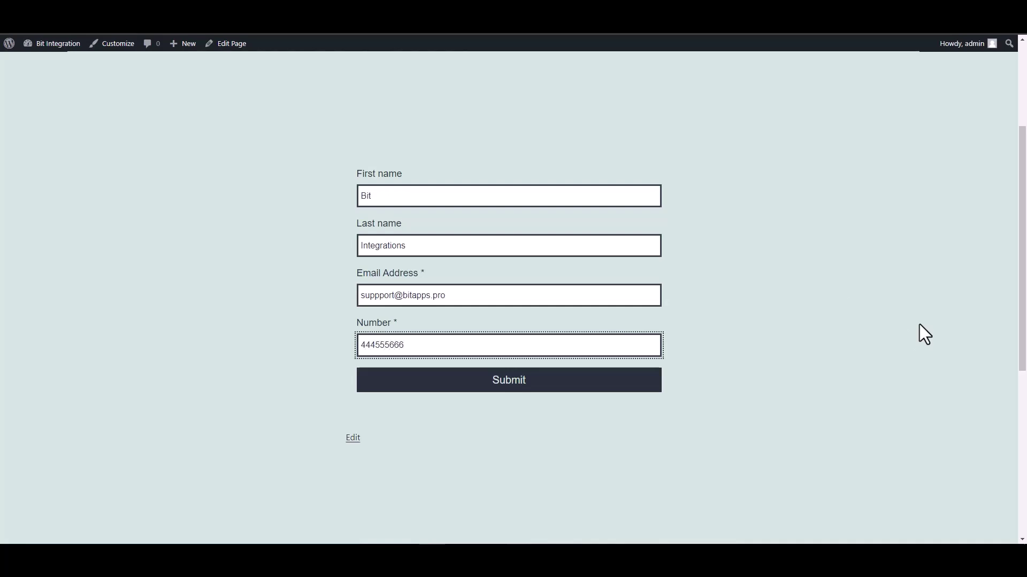
pyautogui.click(636, 382)
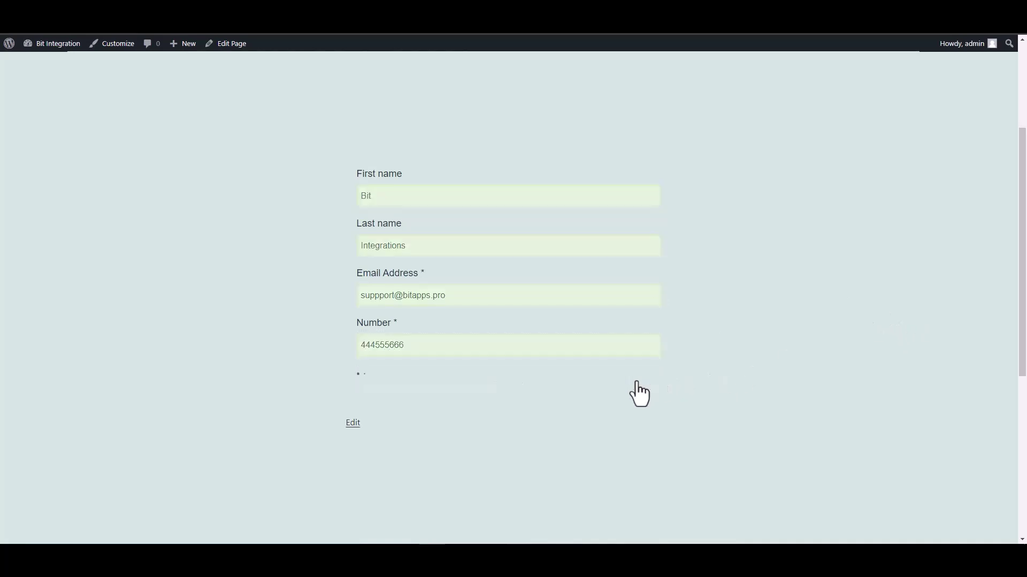
pyautogui.moveTo(447, 284); pyautogui.dragTo(627, 279)
pyautogui.click(624, 278)
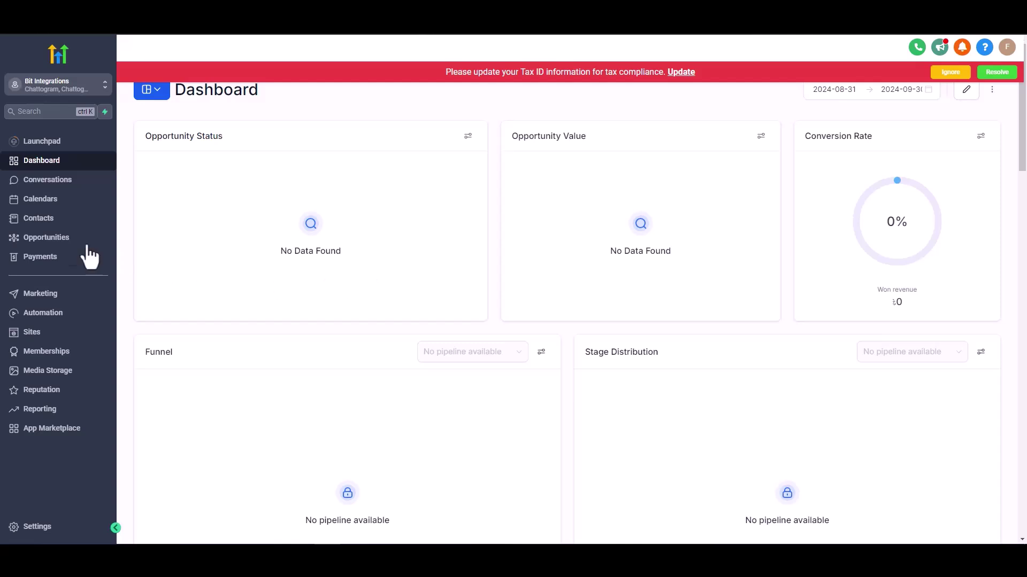
# Step: Open the newly created test contact from HighLevel's Contacts list to view its details
pyautogui.click(73, 219)
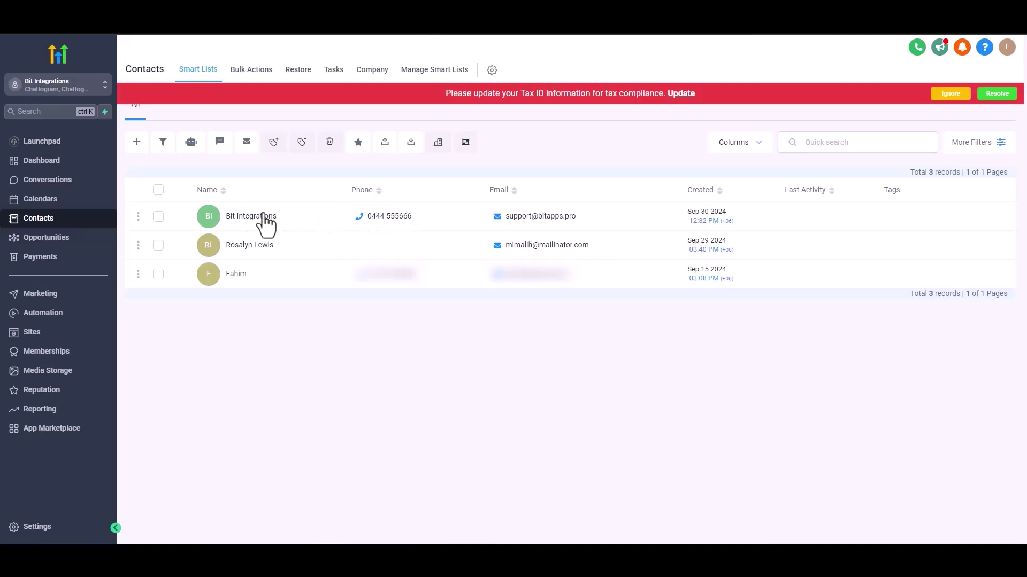
pyautogui.click(309, 203)
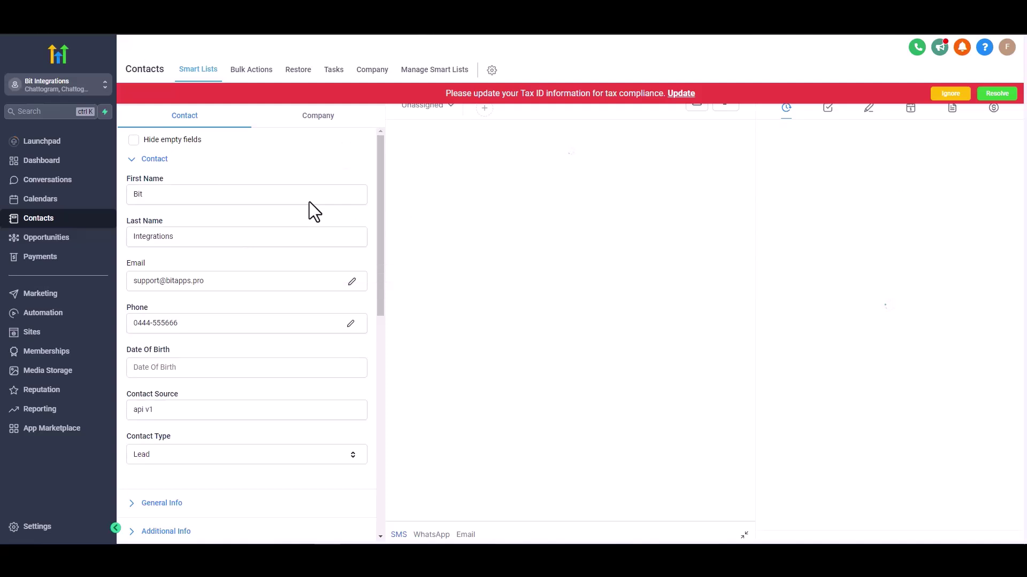